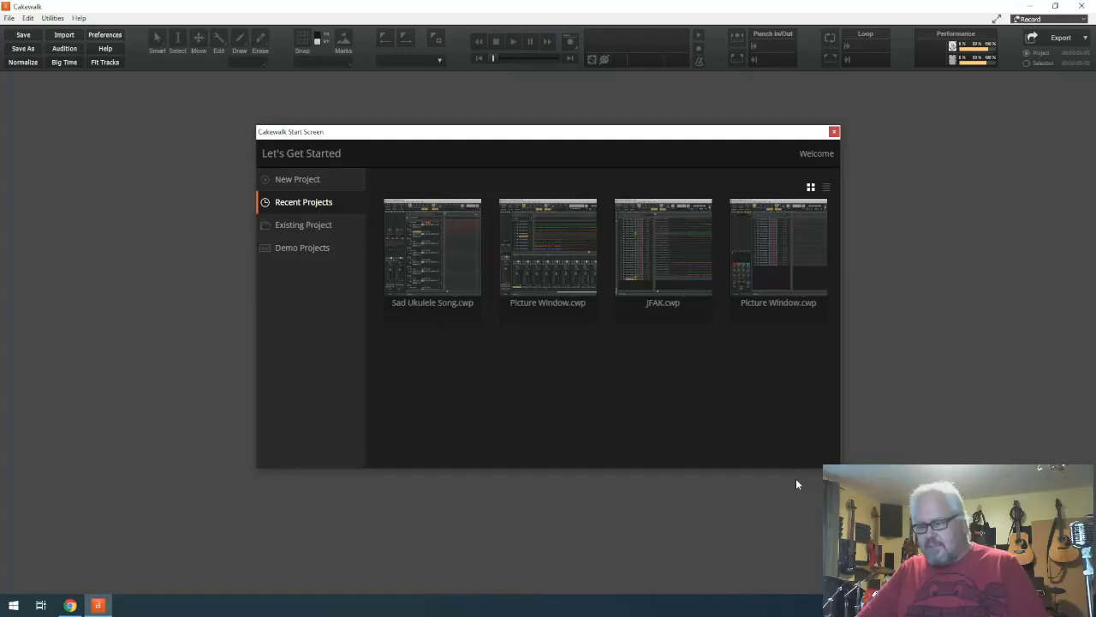
- Open the recent project Sad Ukulele Song.cwp and bring up its audio device preferences
{"action": "left_click", "coordinate": [414, 283]}
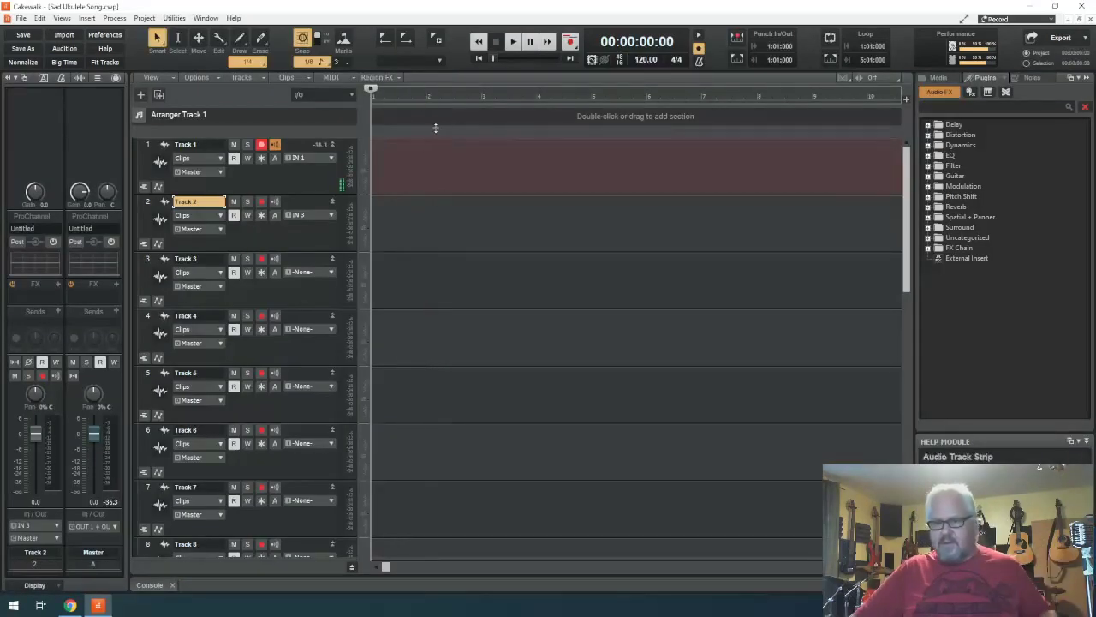
{"action": "left_click", "coordinate": [104, 35]}
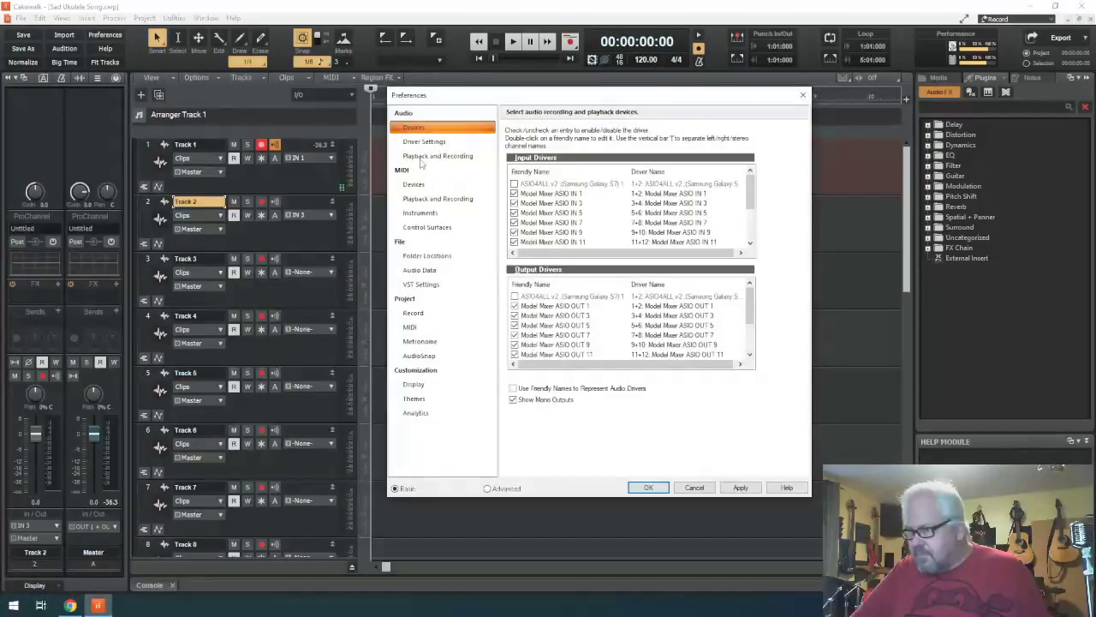
- Review the audio driver mode, the driver settings and the ASIO buffer size of the TASCAM mixer in the preferences
{"action": "left_click", "coordinate": [433, 156]}
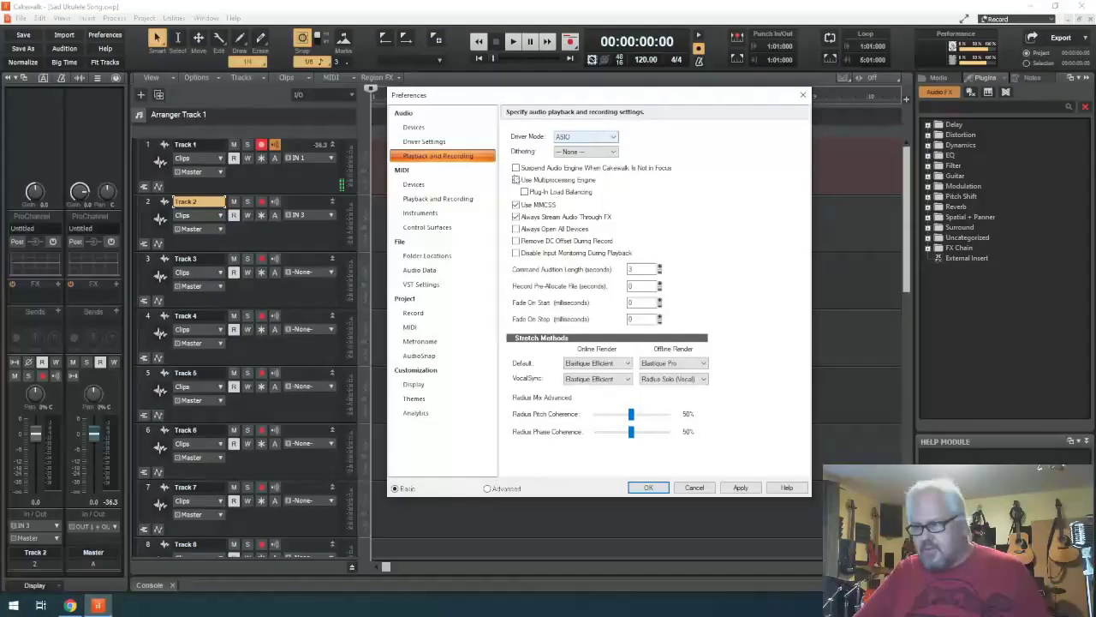
{"action": "left_click", "coordinate": [428, 144]}
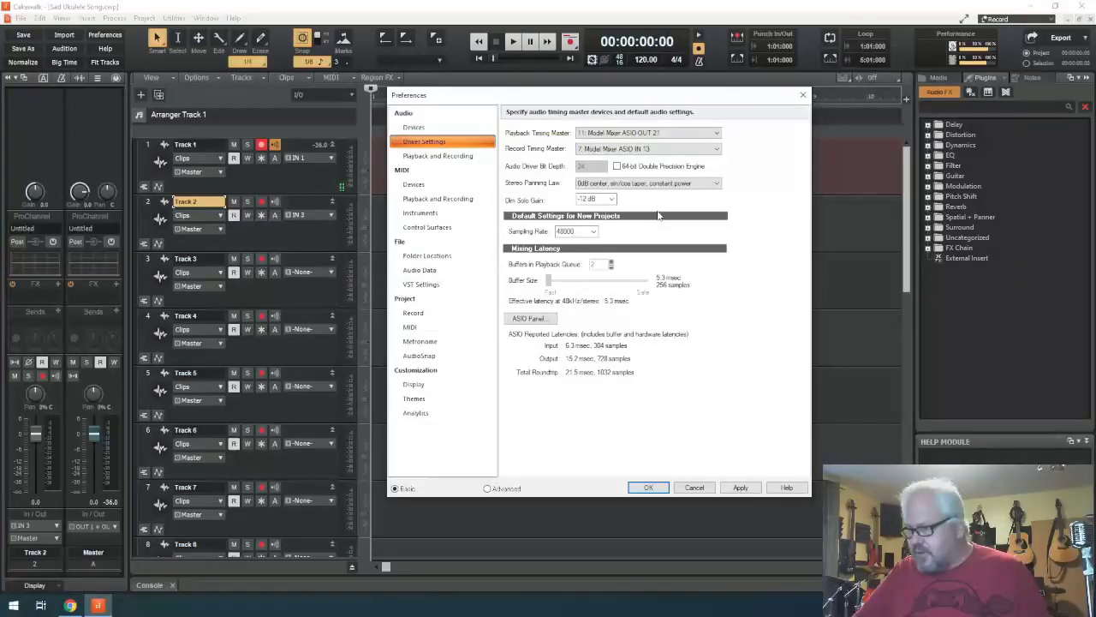
{"action": "left_click", "coordinate": [533, 317]}
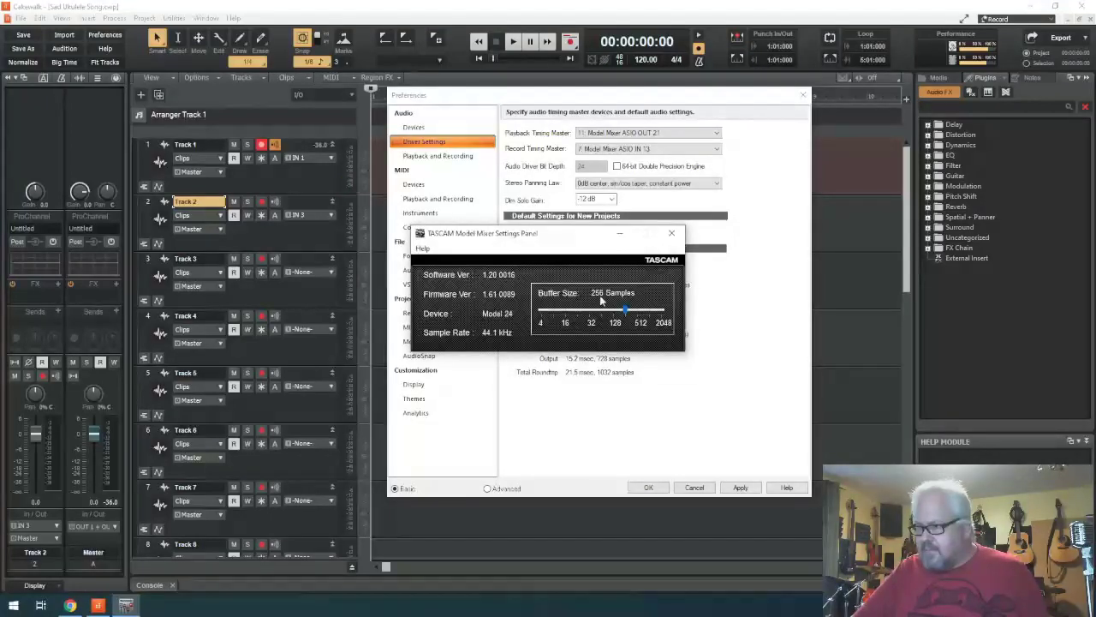
{"action": "left_click", "coordinate": [665, 234]}
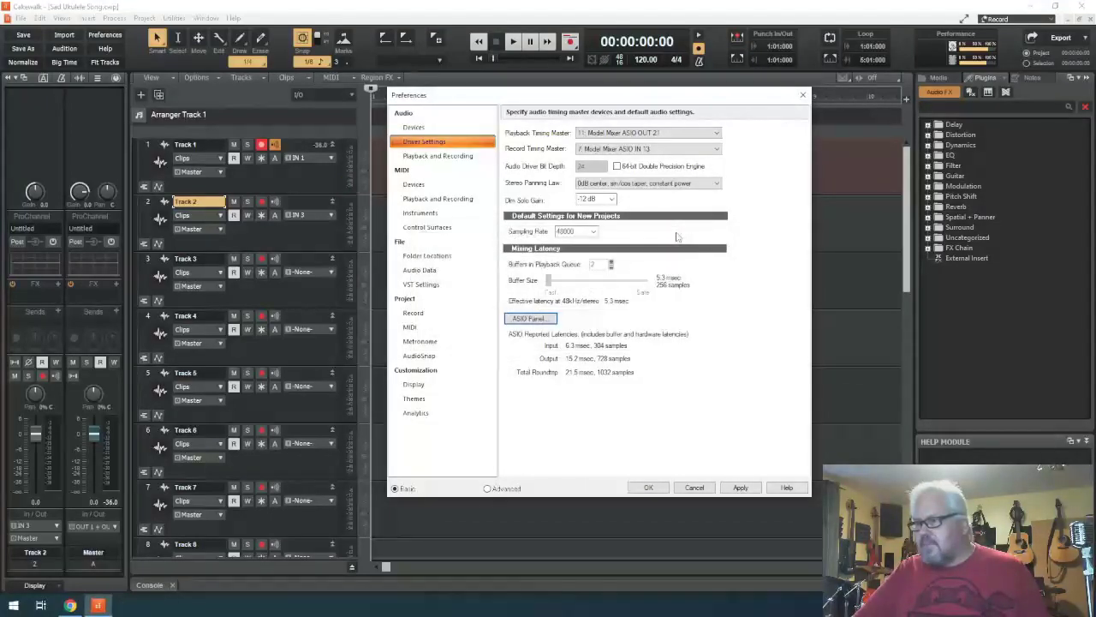
{"action": "left_click", "coordinate": [412, 127]}
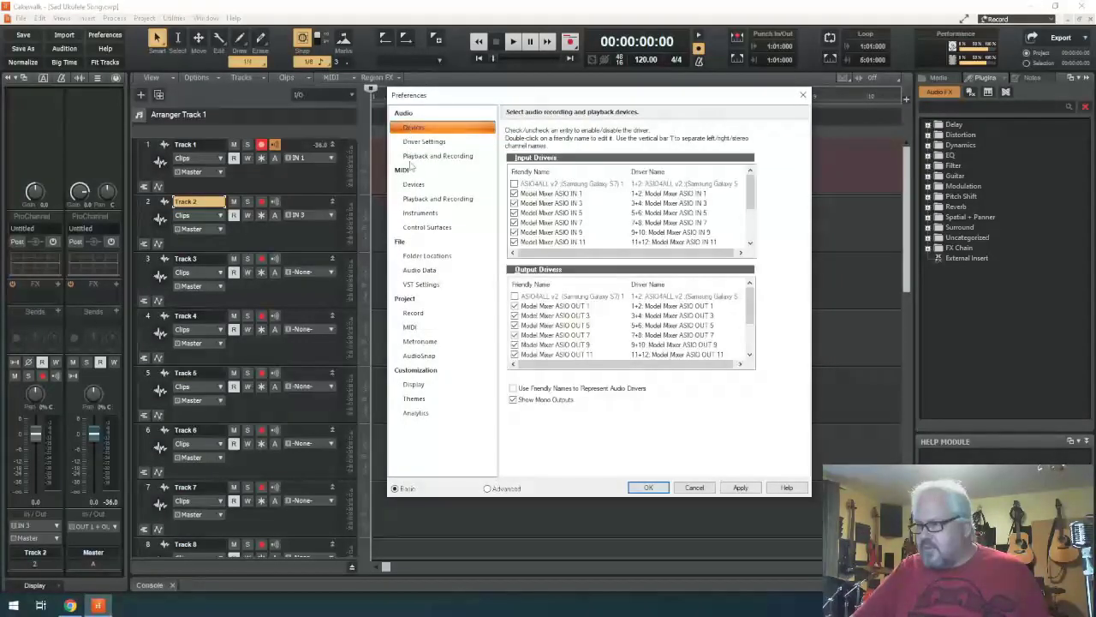
{"action": "left_click", "coordinate": [415, 157]}
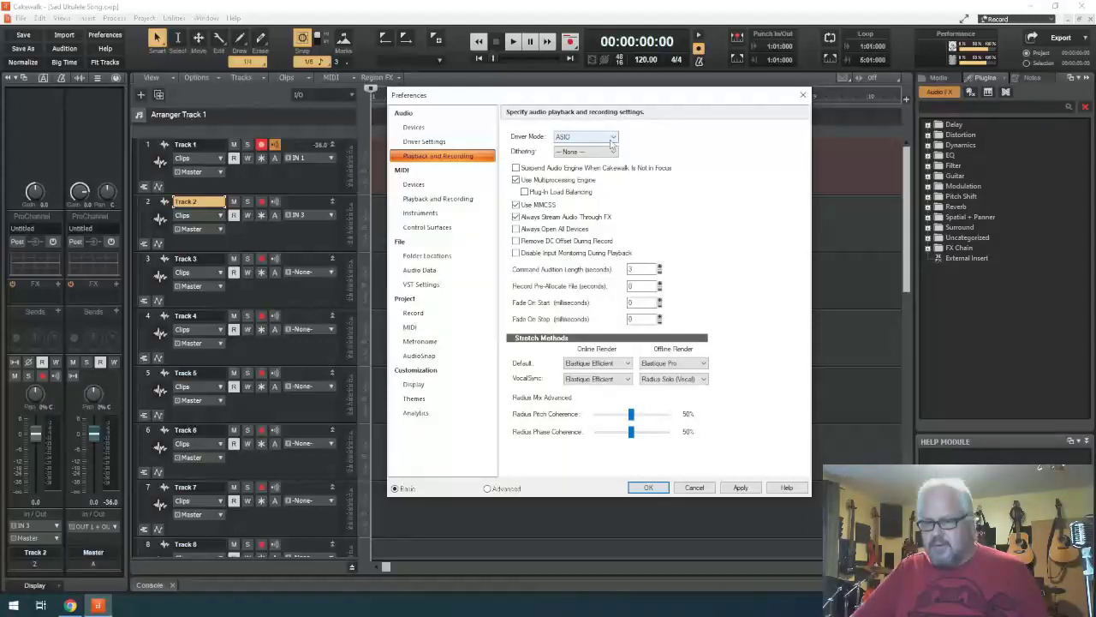
- Enable the input driver Model Mixer ASIO IN 23, check the output drivers, and apply the audio device preferences
{"action": "left_click", "coordinate": [413, 127]}
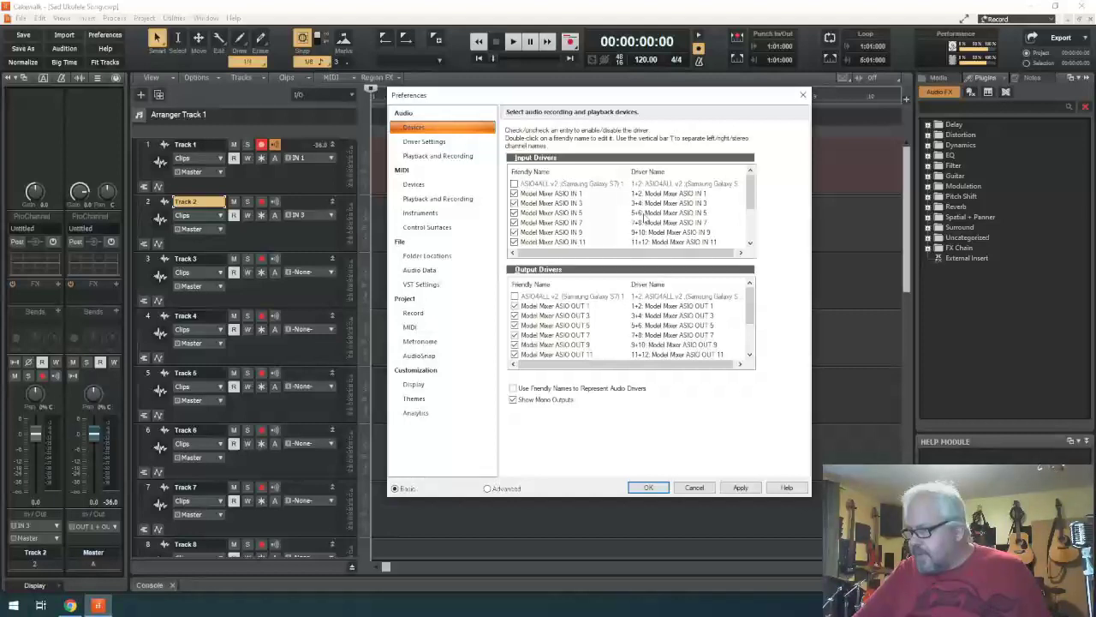
{"action": "scroll", "coordinate": [644, 231], "scroll_direction": "down", "scroll_amount": 2}
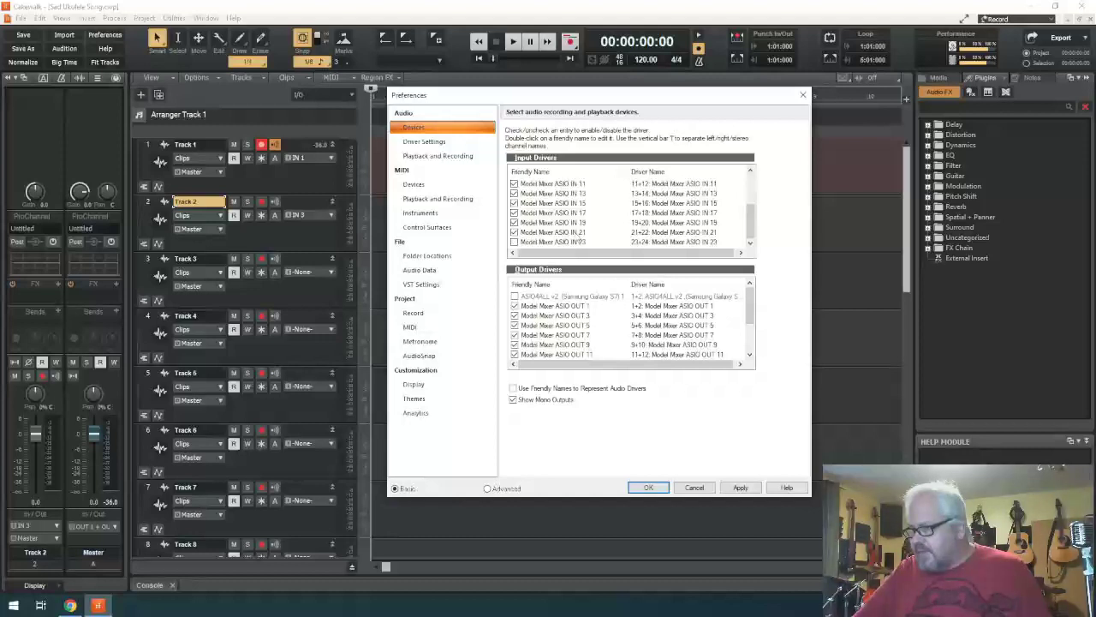
{"action": "left_click", "coordinate": [515, 241]}
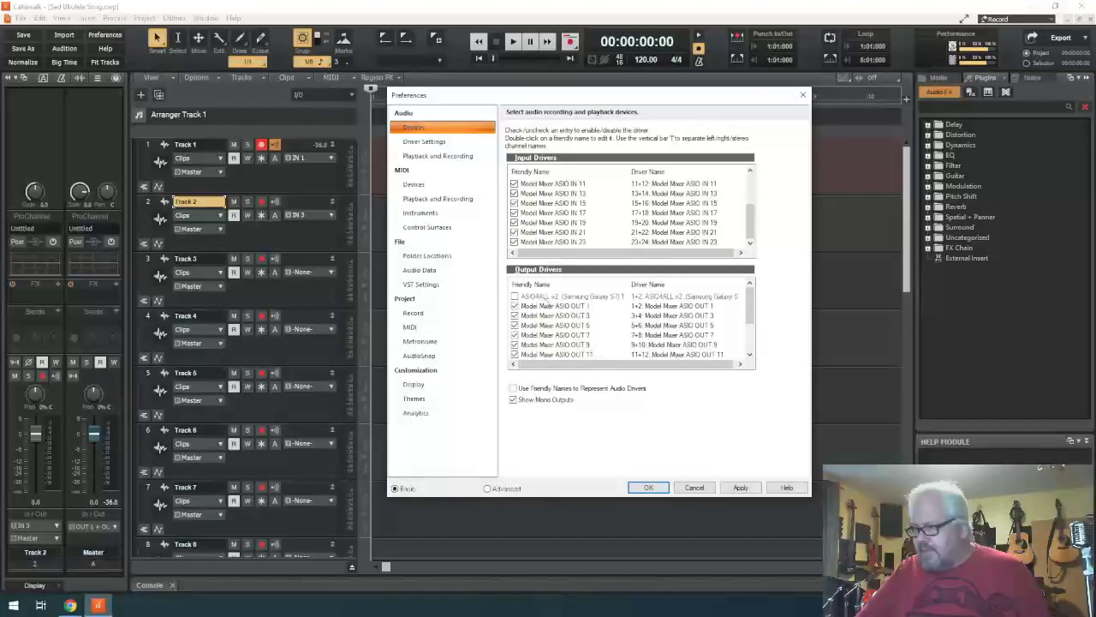
{"action": "scroll", "coordinate": [540, 315], "scroll_direction": "down", "scroll_amount": 2}
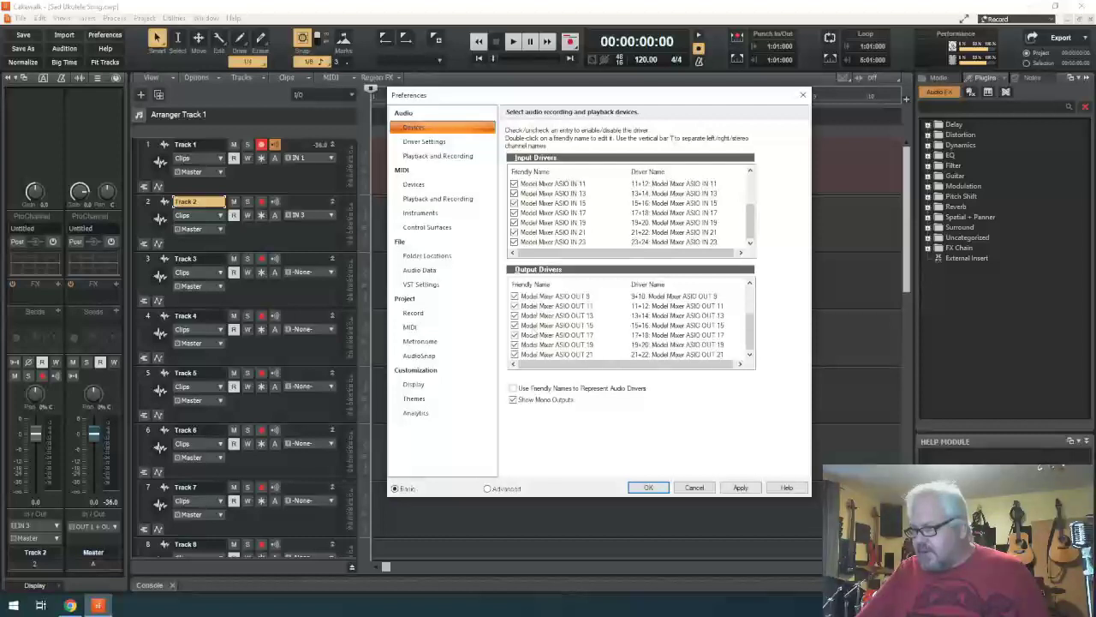
{"action": "scroll", "coordinate": [531, 302], "scroll_direction": "up", "scroll_amount": 2}
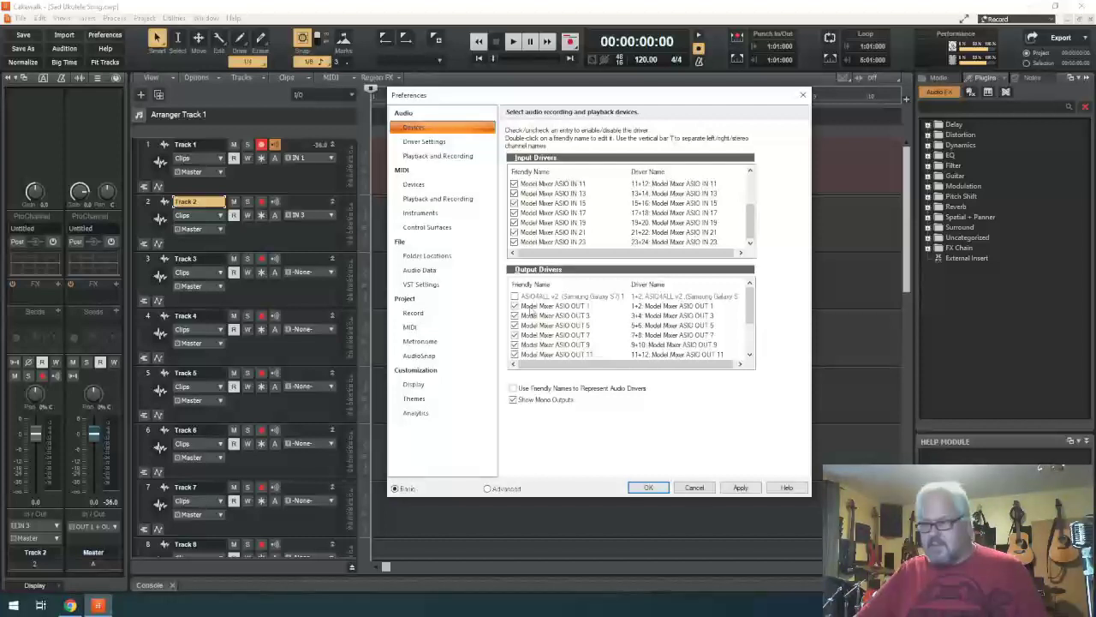
{"action": "left_click", "coordinate": [739, 487]}
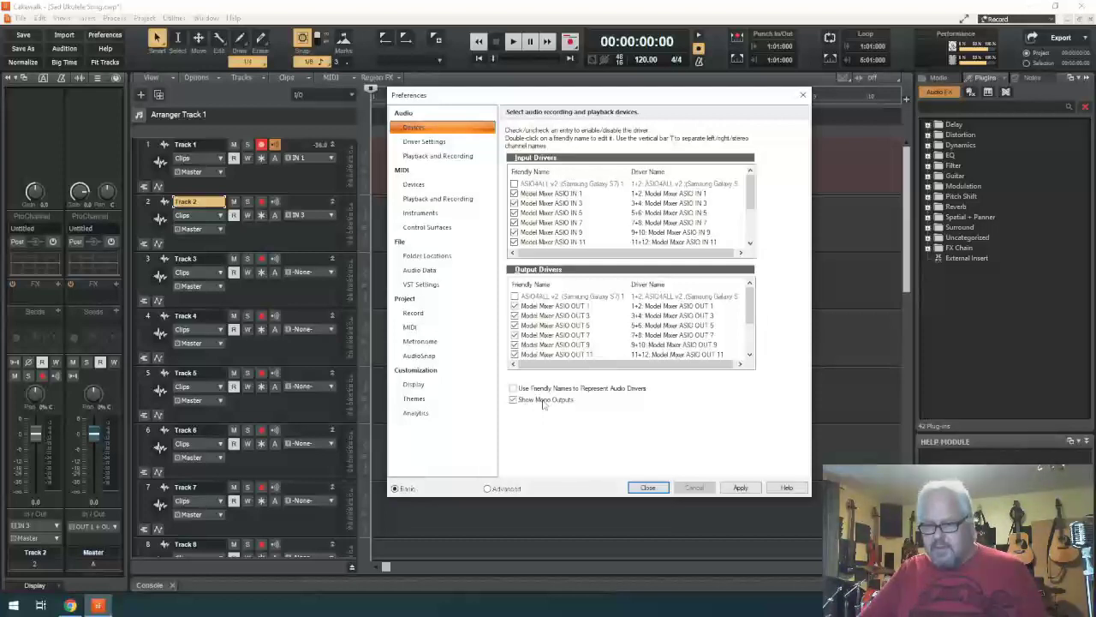
{"action": "left_click", "coordinate": [648, 488]}
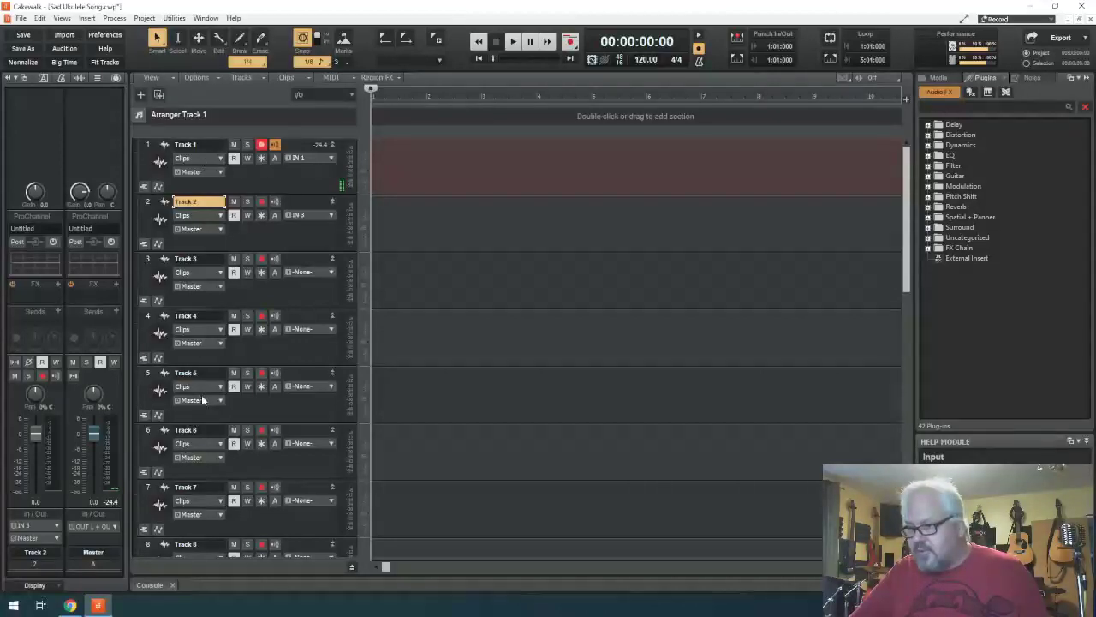
- Look over the project's tracks and examine the Model Mixer ASIO inputs available to Track 1, keeping its current assignment
{"action": "scroll", "coordinate": [201, 396], "scroll_direction": "down", "scroll_amount": 10}
{"action": "scroll", "coordinate": [200, 396], "scroll_direction": "up", "scroll_amount": 10}
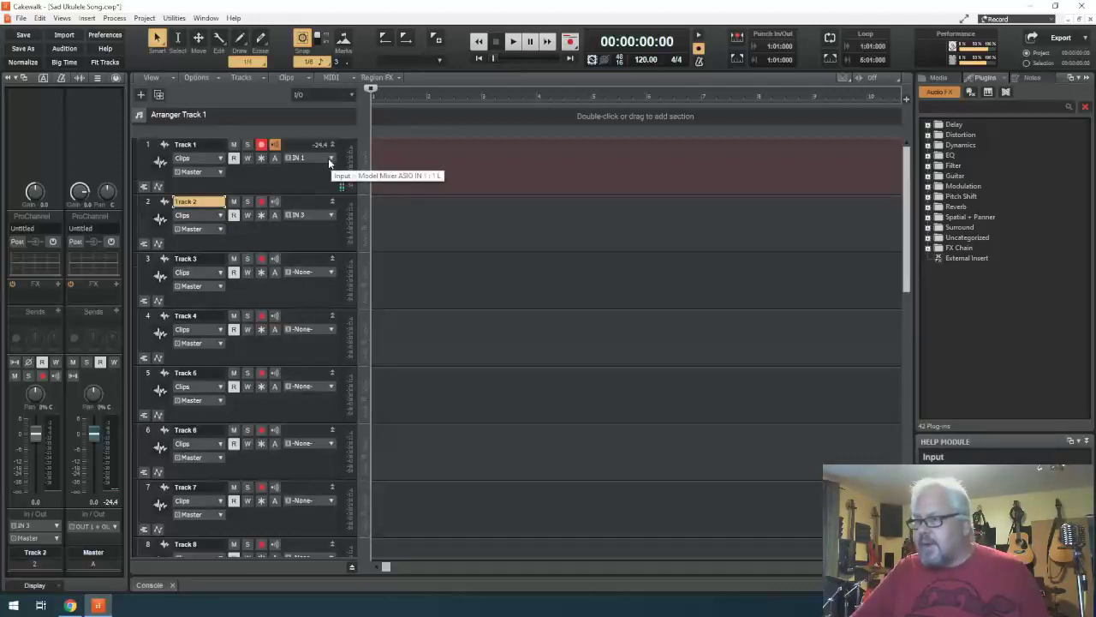
{"action": "left_click", "coordinate": [331, 160]}
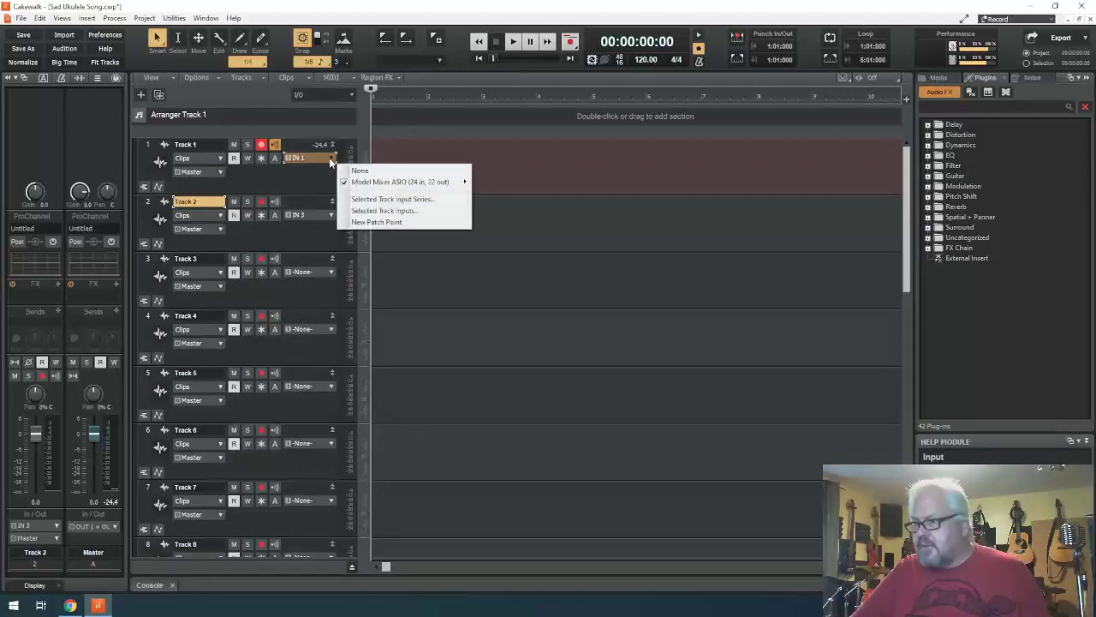
{"action": "mouse_move", "coordinate": [389, 184]}
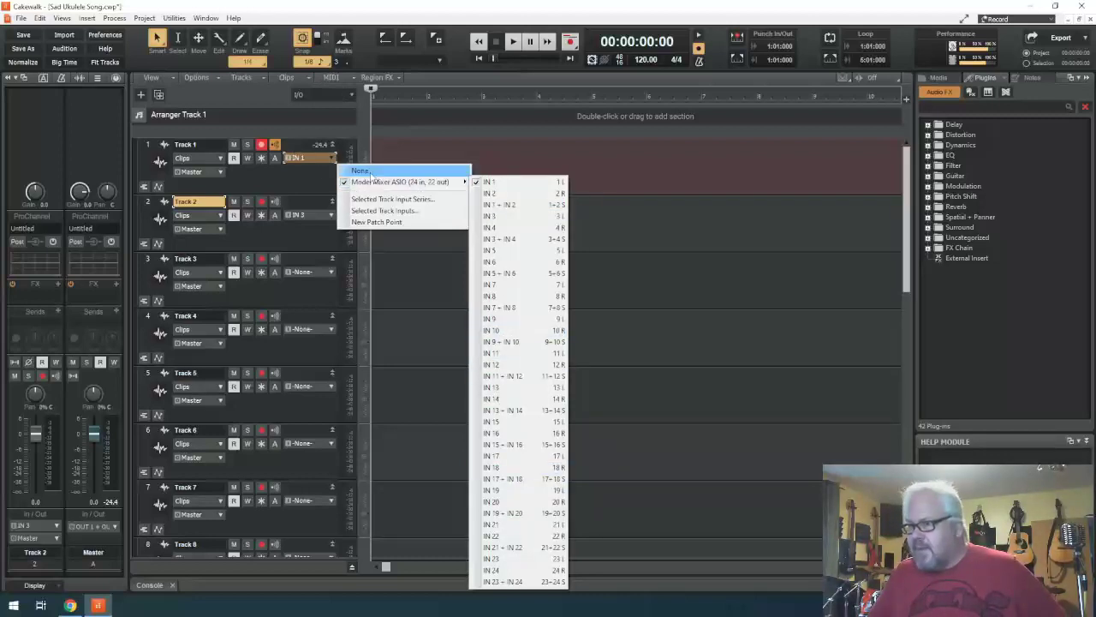
{"action": "left_click", "coordinate": [305, 240]}
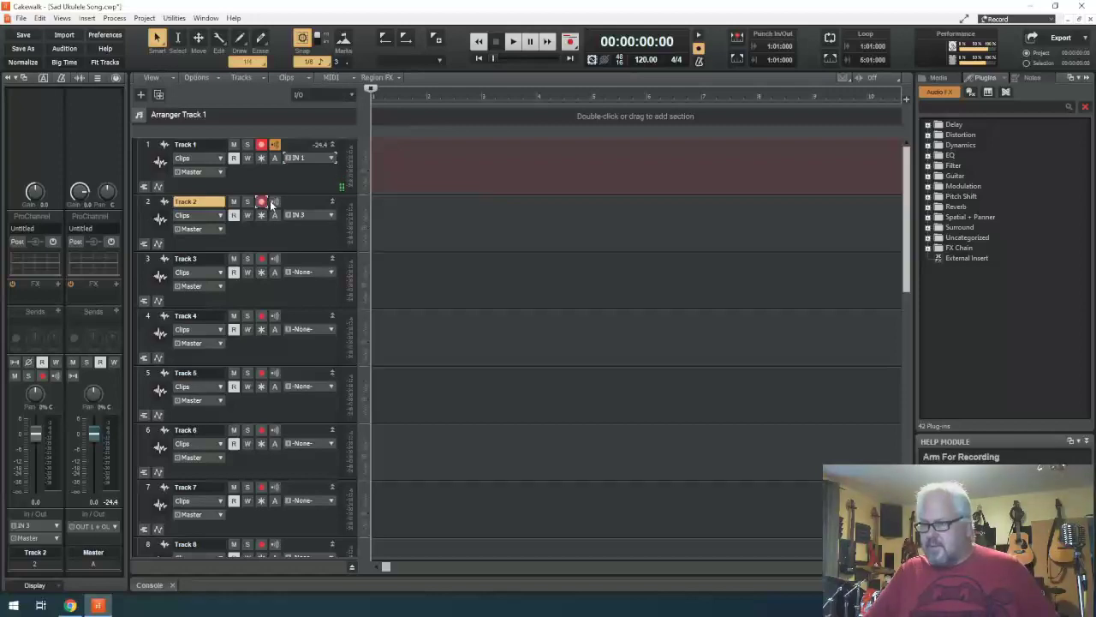
- Arm Track 2 for recording and have input echo switched off on both Track 1 and Track 2
{"action": "left_click", "coordinate": [269, 202]}
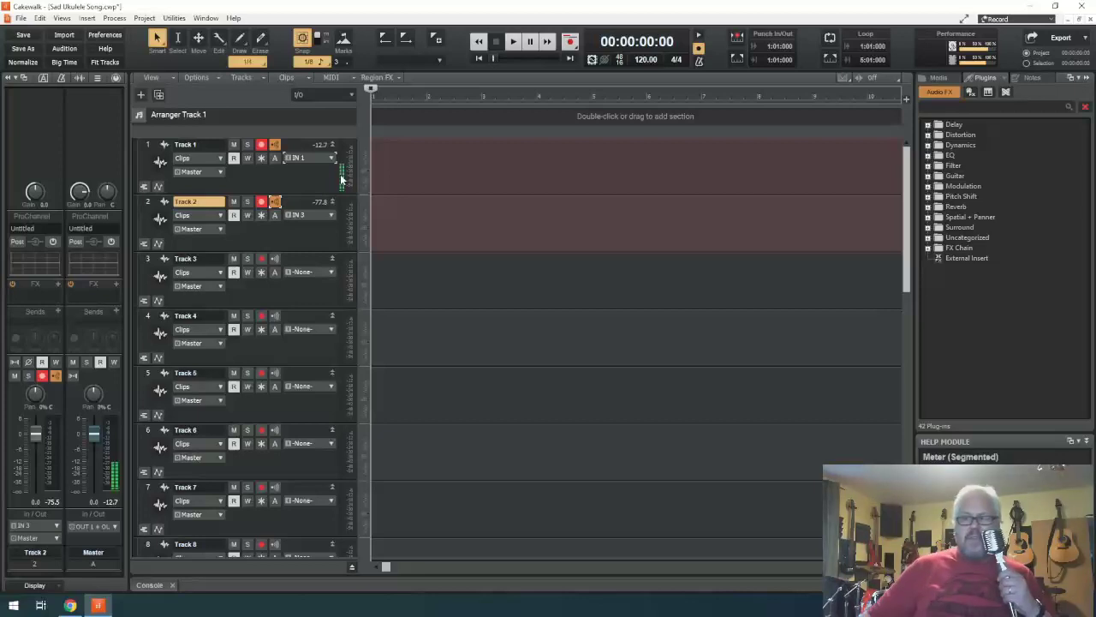
{"action": "left_click", "coordinate": [275, 144]}
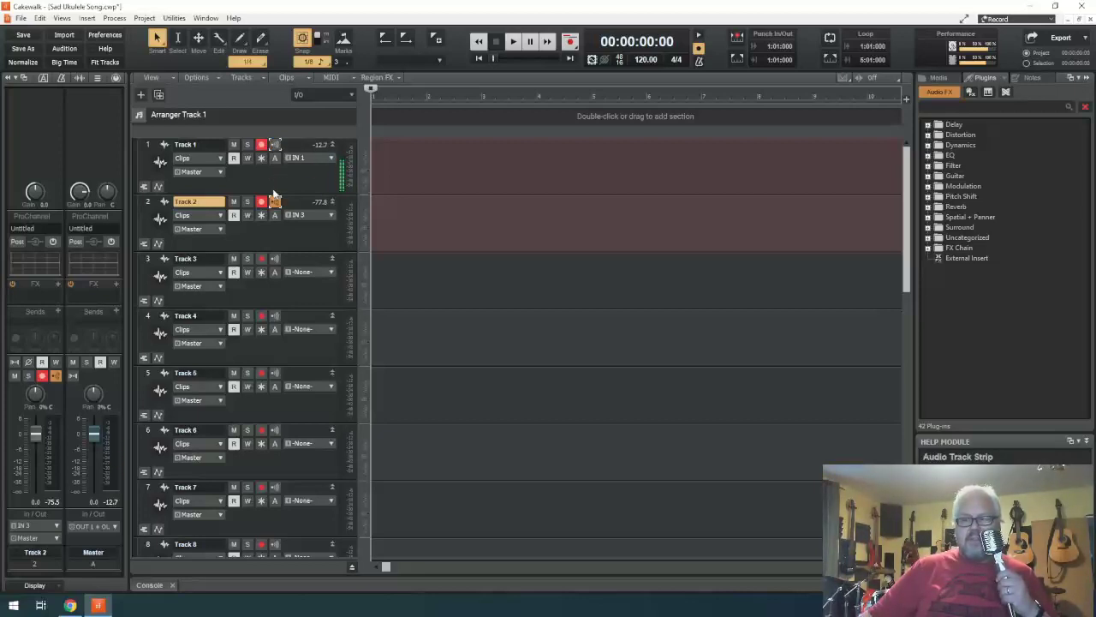
{"action": "left_click", "coordinate": [274, 202]}
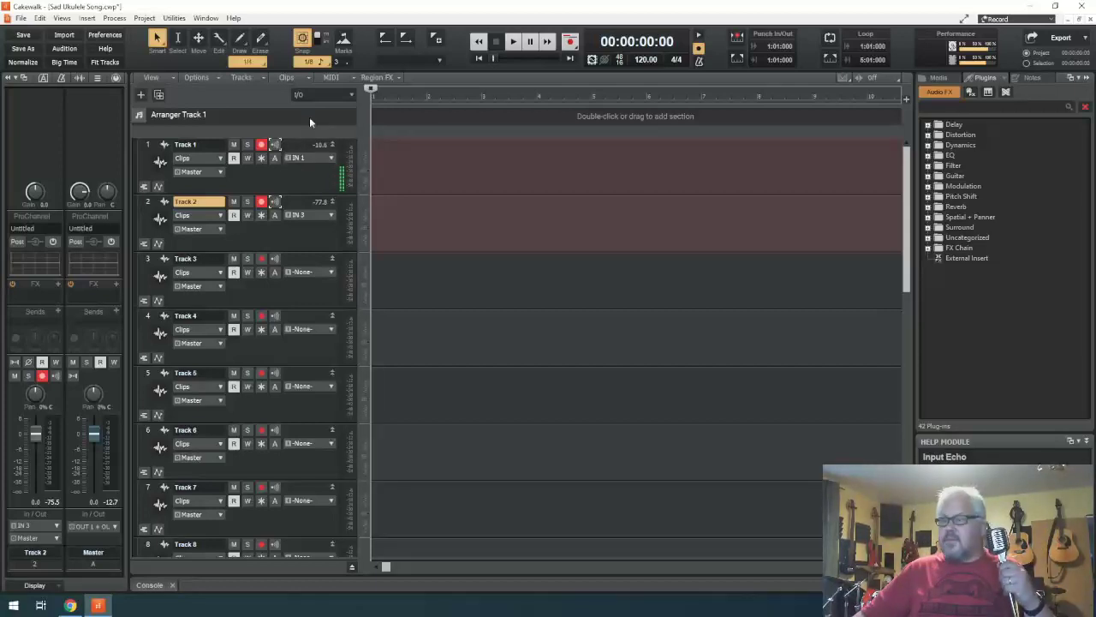
- Record a short test take about 5 seconds long on Tracks 1 and 2
{"action": "left_click", "coordinate": [570, 43]}
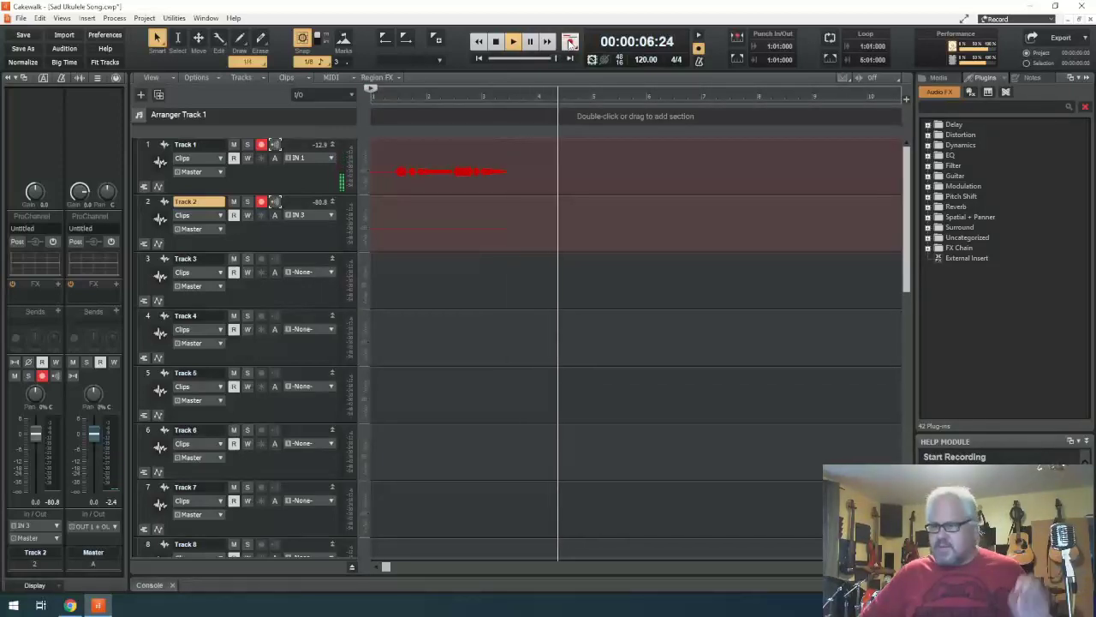
{"action": "left_click", "coordinate": [498, 42]}
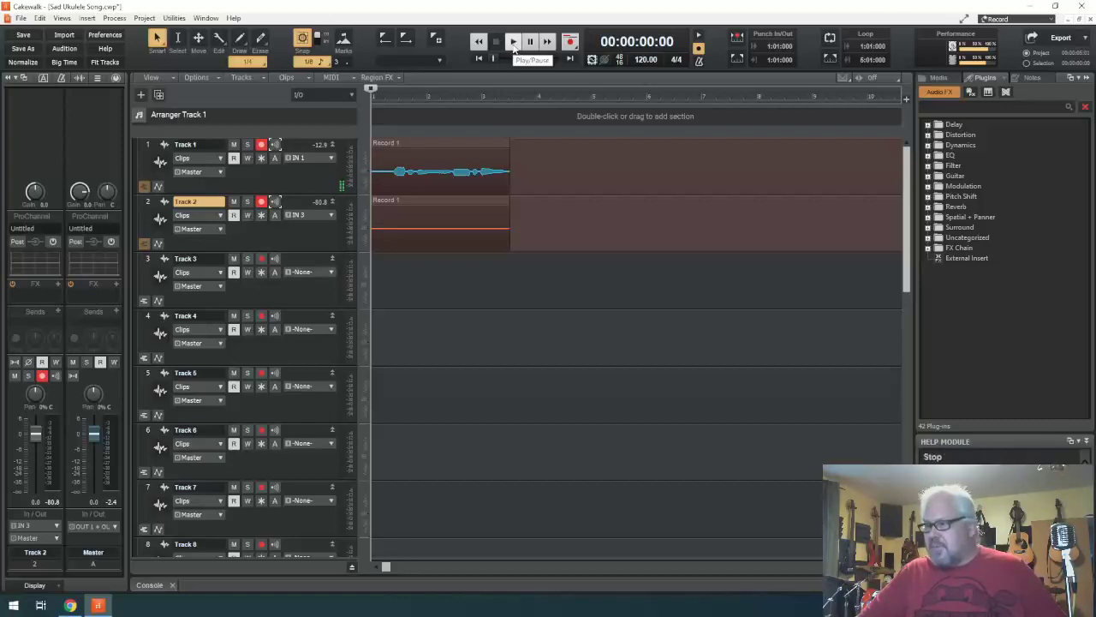
- Play back the recorded test take, rewind, replay its opening seconds, and rewind toward the beginning of the project
{"action": "left_click", "coordinate": [514, 42]}
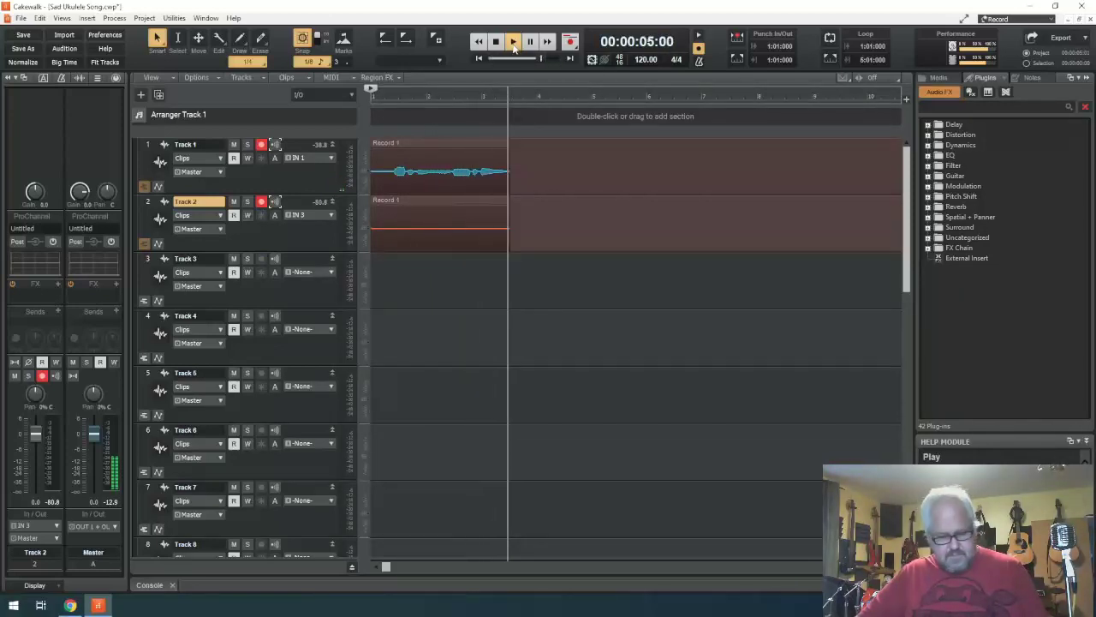
{"action": "left_click", "coordinate": [497, 42]}
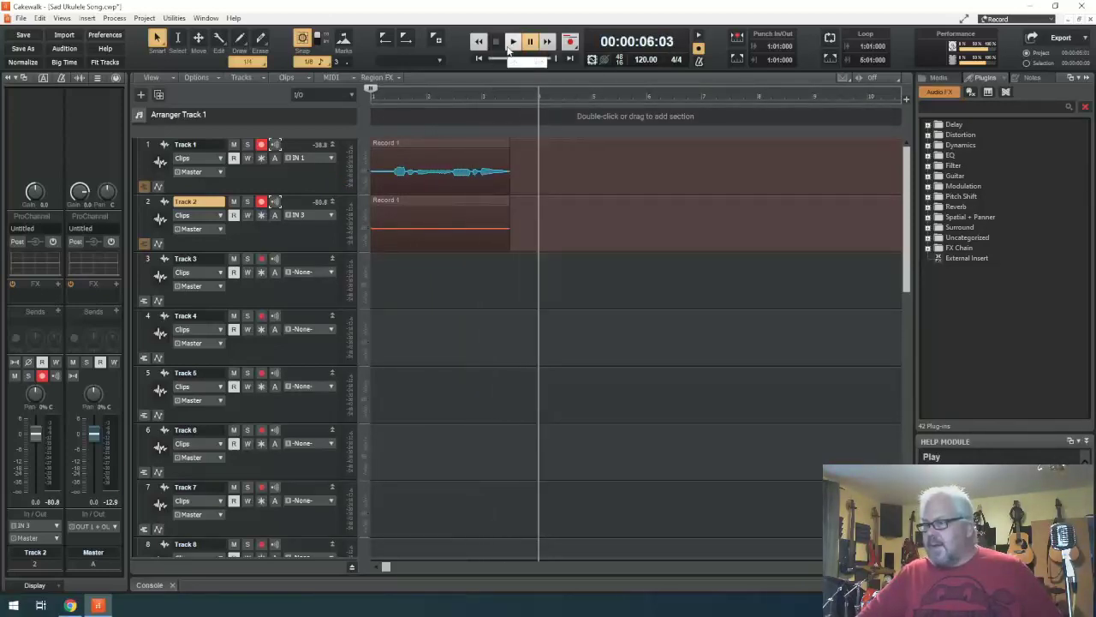
{"action": "left_click", "coordinate": [478, 44]}
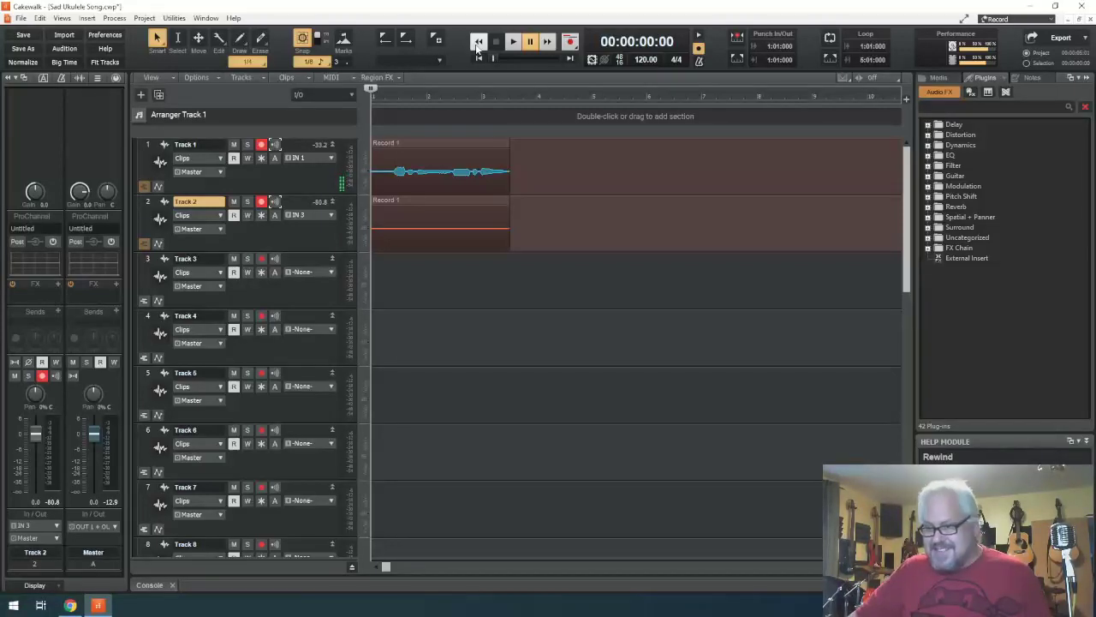
{"action": "left_click", "coordinate": [480, 46]}
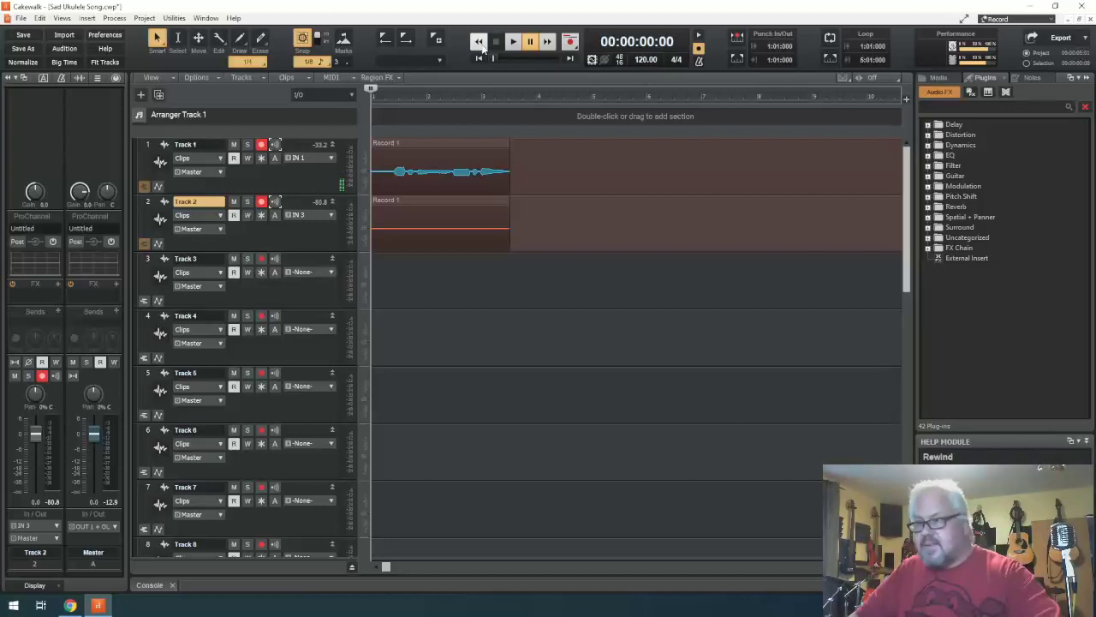
{"action": "left_click", "coordinate": [513, 42]}
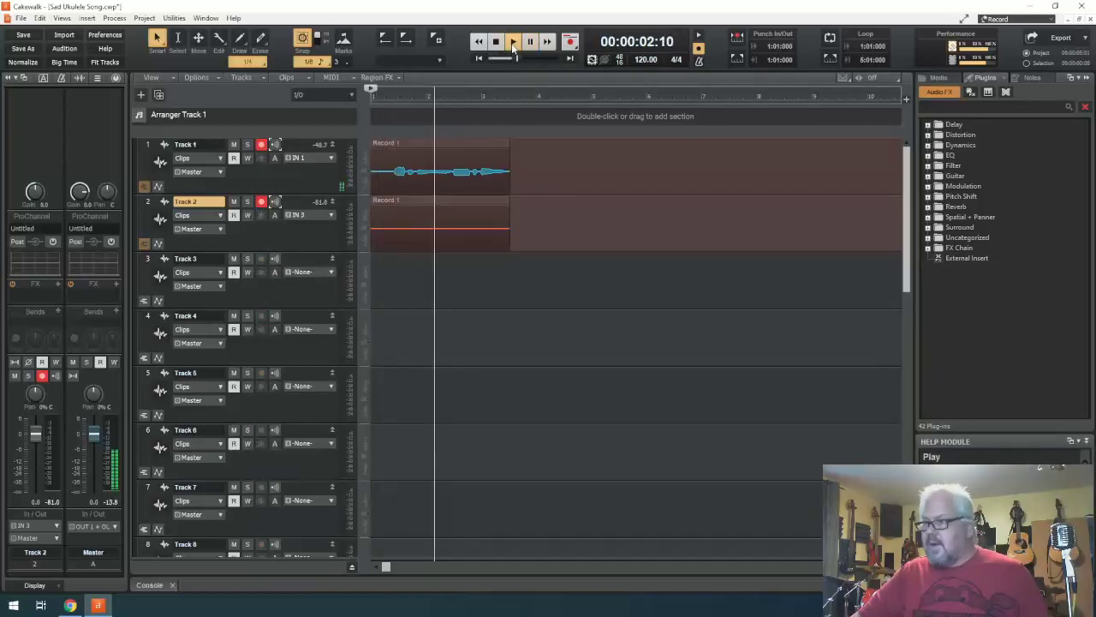
{"action": "left_click", "coordinate": [513, 43]}
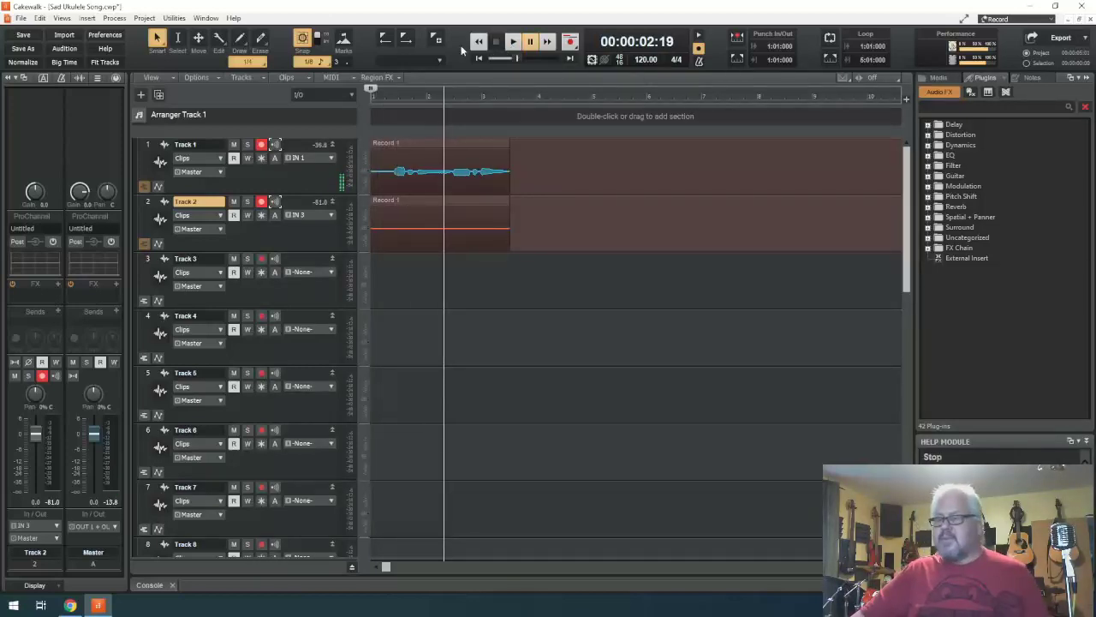
{"action": "left_click", "coordinate": [479, 43]}
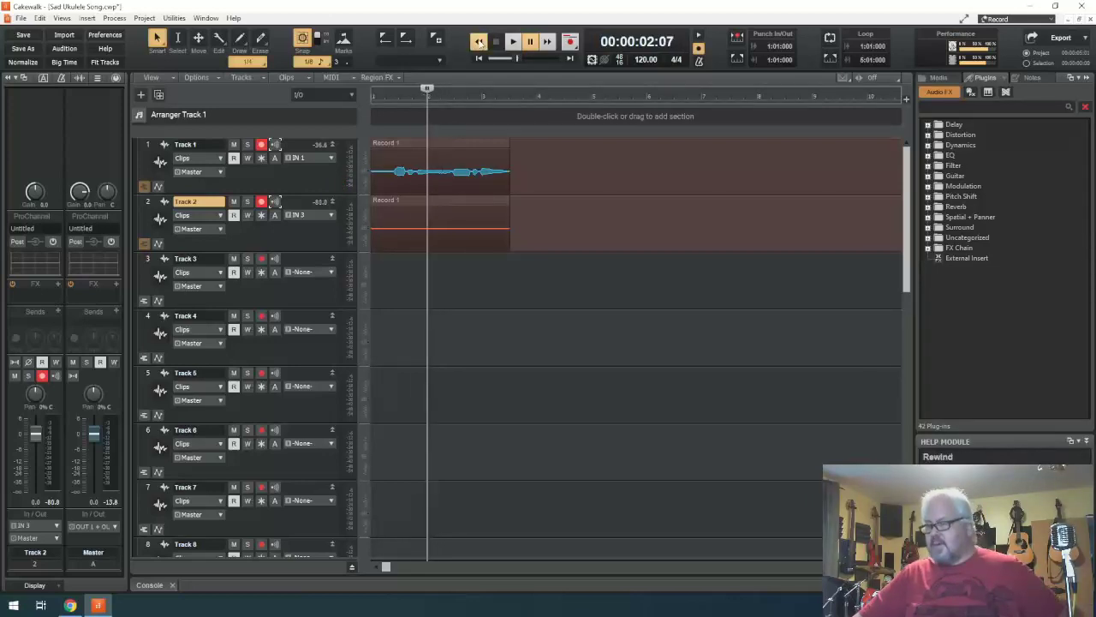
{"action": "left_click", "coordinate": [479, 43]}
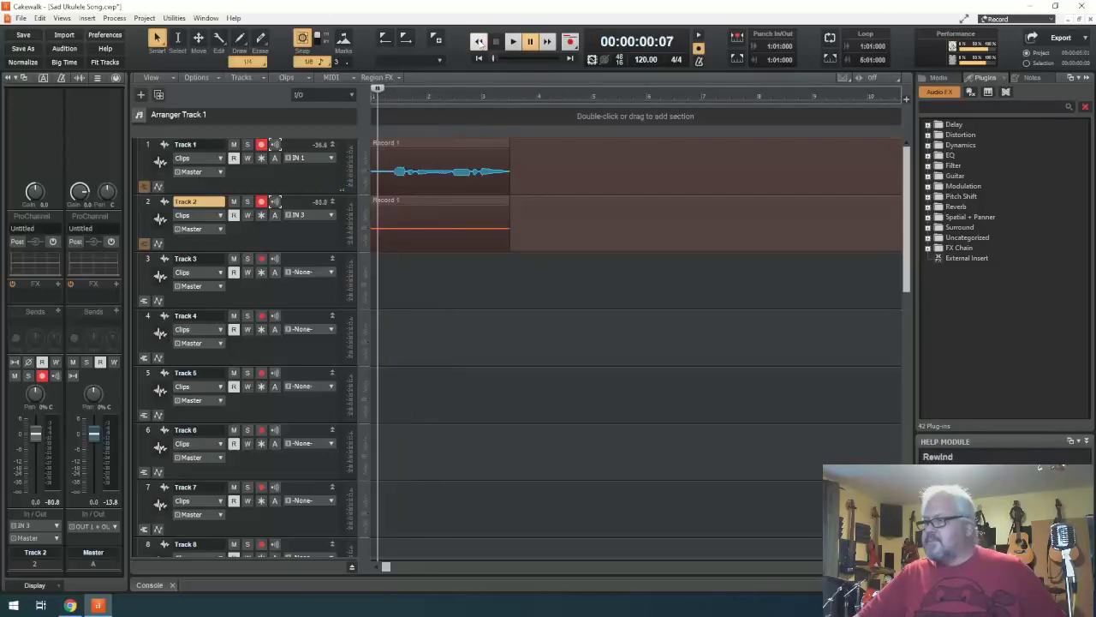